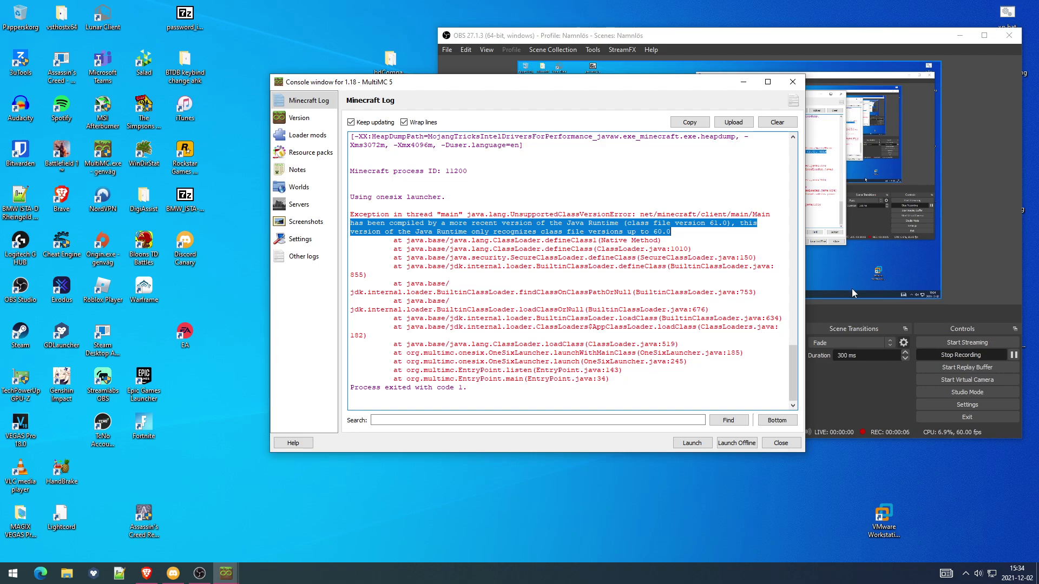
- Switch to the browser, search for "jdk 17" and open Oracle's Java SE 17 Archive Downloads page at the Windows x64 installers
{"action": "left_click", "coordinate": [943, 354]}
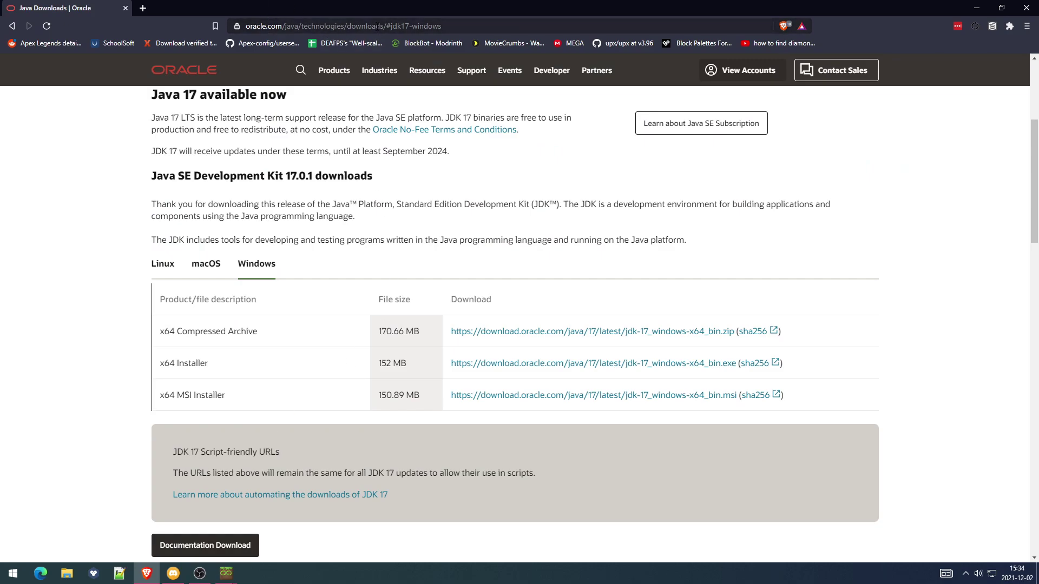
{"action": "left_click", "coordinate": [143, 7]}
{"action": "type", "text": "ja"}
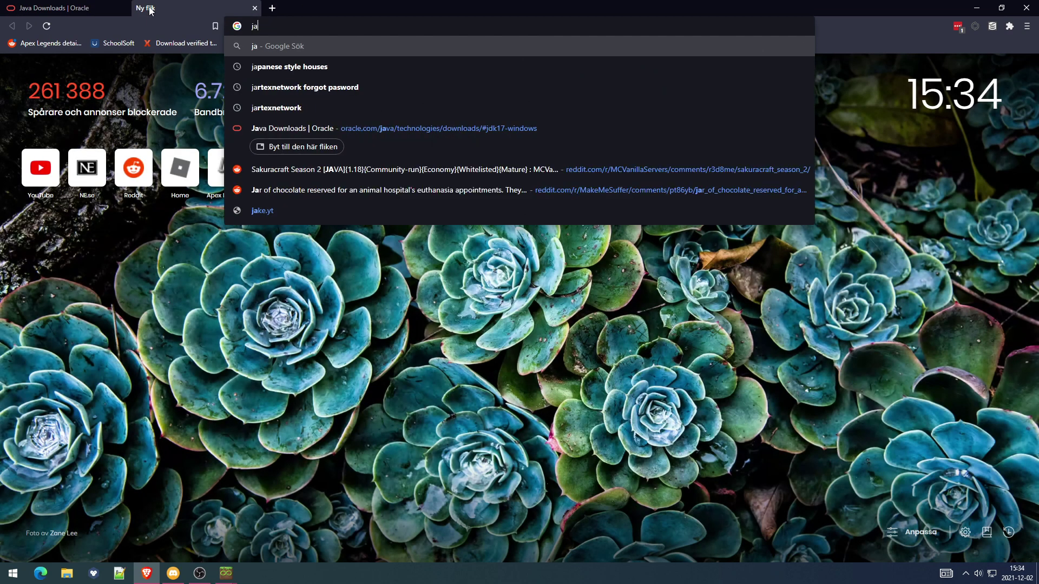
{"action": "key", "text": "BackSpace"}
{"action": "type", "text": "dk 17"}
{"action": "key", "text": "Return"}
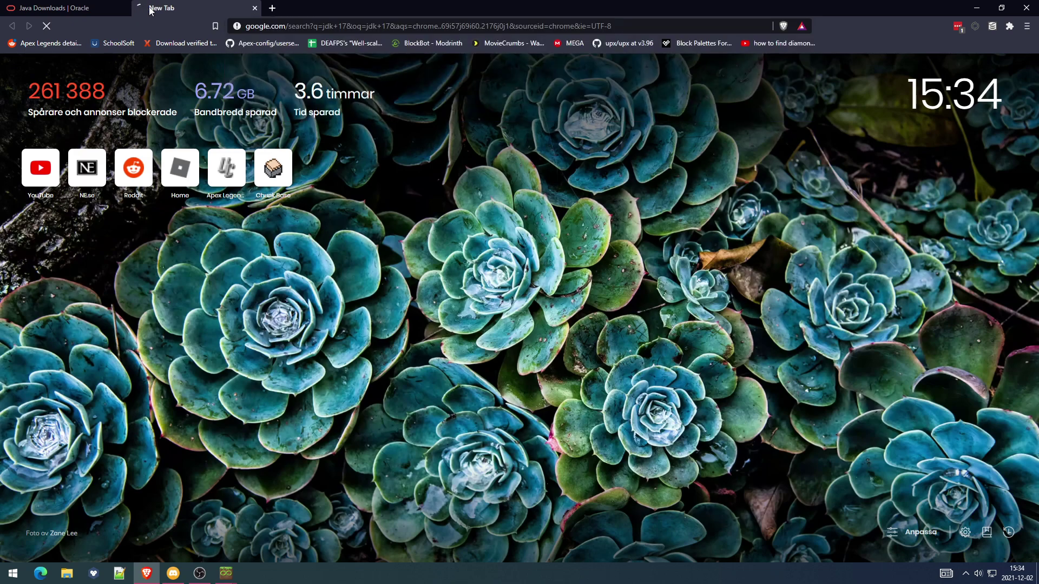
{"action": "left_click", "coordinate": [180, 178]}
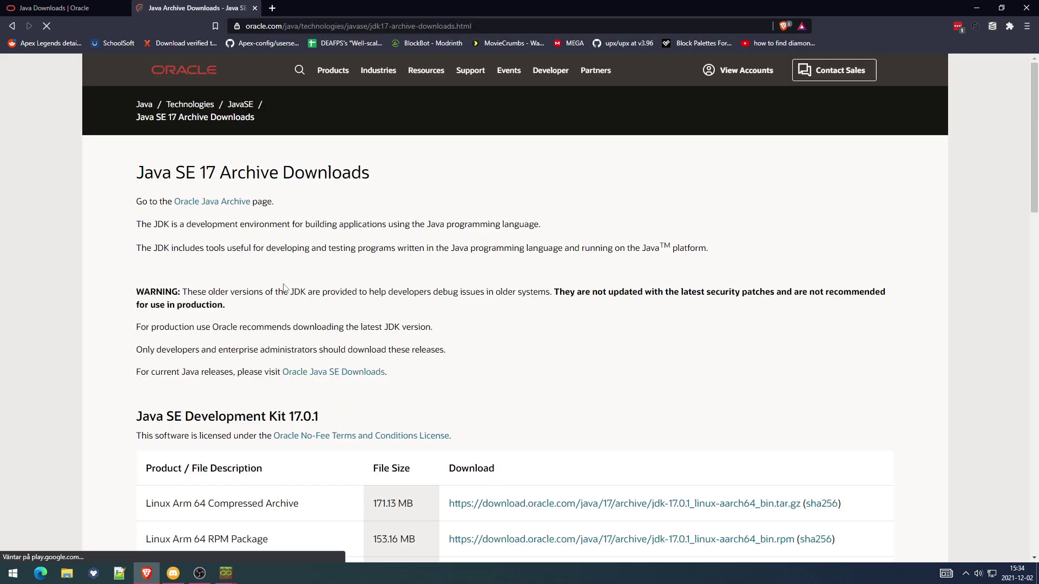
{"action": "scroll", "coordinate": [283, 288], "scroll_direction": "down", "scroll_amount": 9}
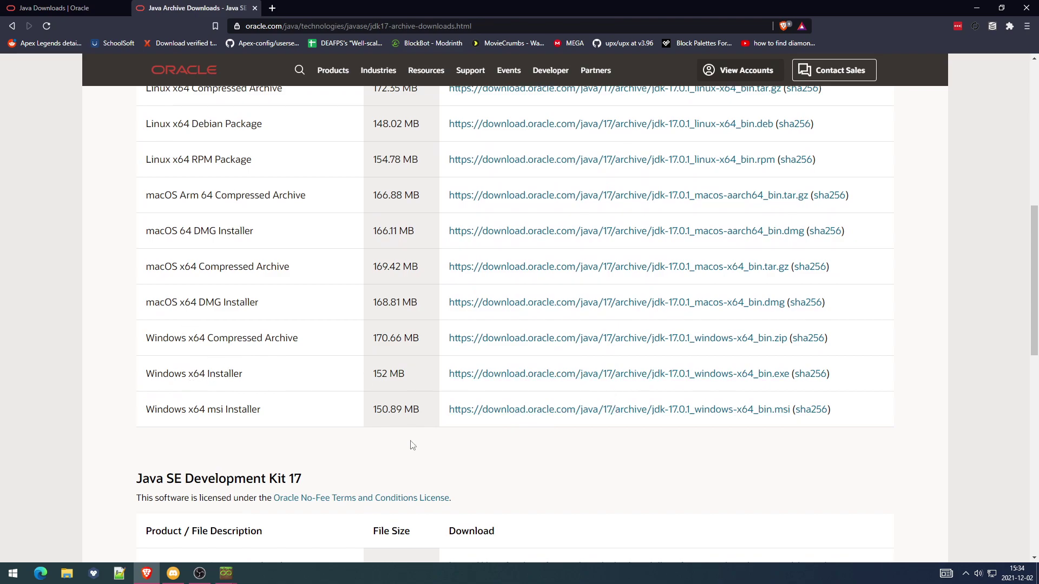
- Run jdk-17_windows-x64_bin.exe from the downloads folder and reinstall Java SE Development Kit 17.0.1 in the default destination folder
{"action": "left_click", "coordinate": [198, 112]}
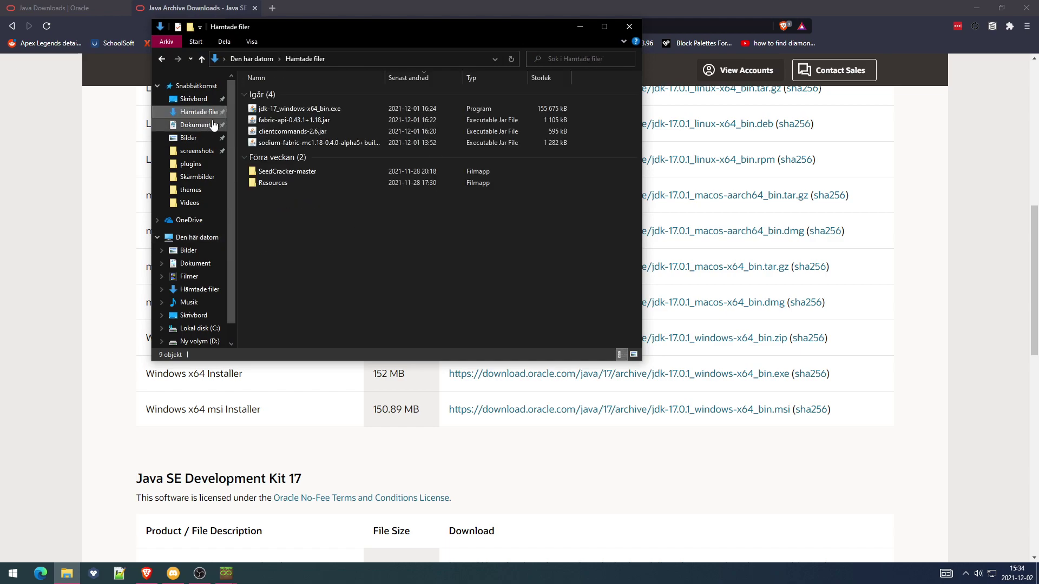
{"action": "double_click", "coordinate": [279, 111]}
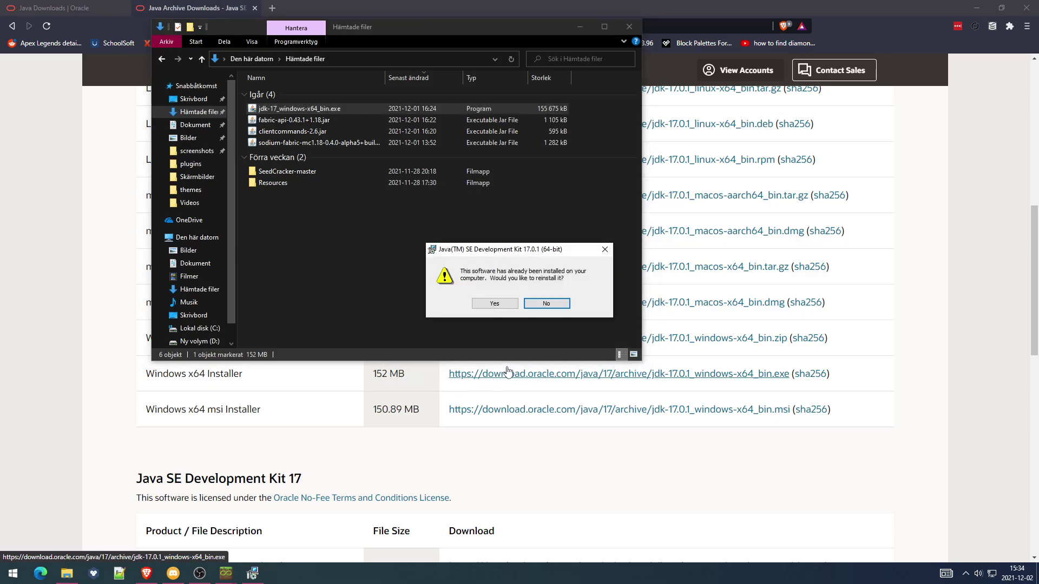
{"action": "left_click", "coordinate": [557, 301]}
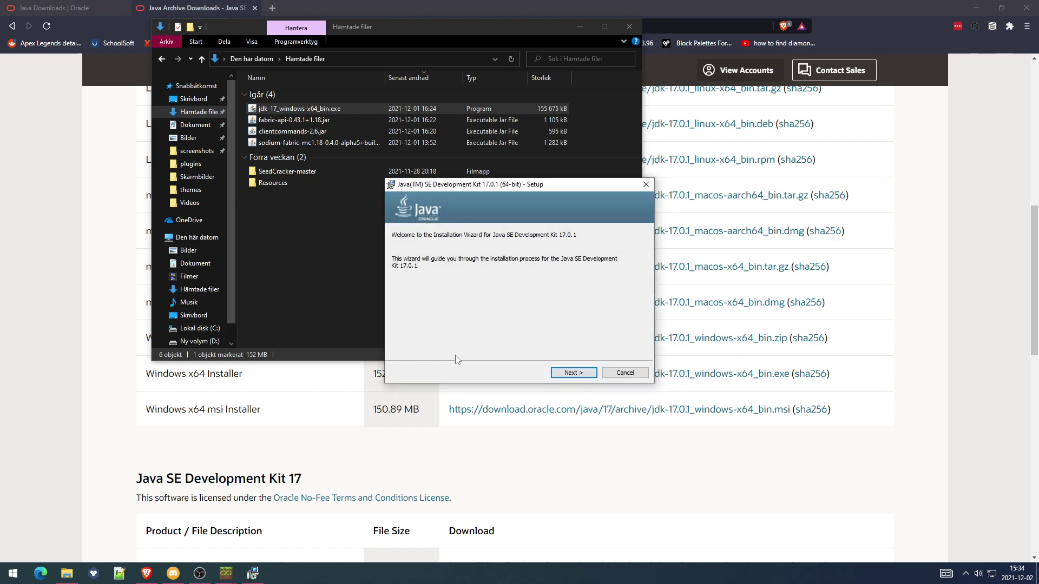
{"action": "left_click", "coordinate": [574, 372]}
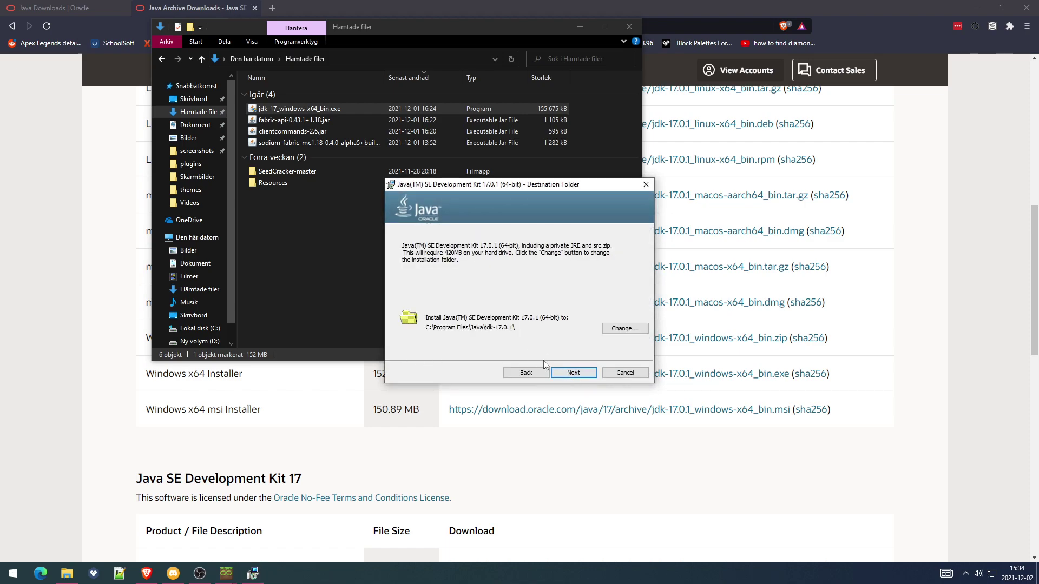
{"action": "left_click", "coordinate": [590, 374]}
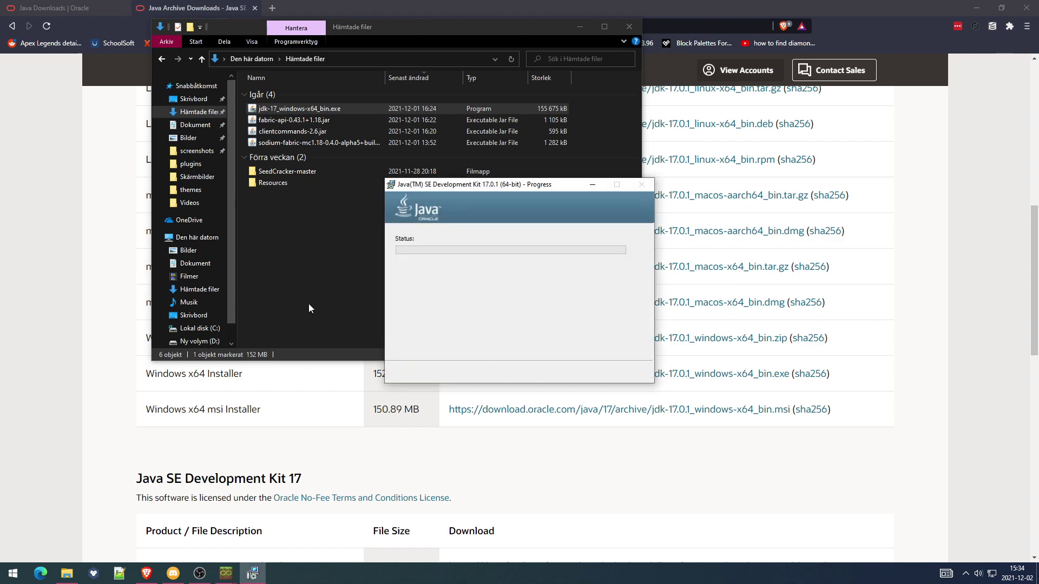
- Start GDLauncher with its window moved clear of the MultiMC console, and close the finished JDK installer
{"action": "left_click", "coordinate": [979, 7]}
{"action": "left_click", "coordinate": [980, 6]}
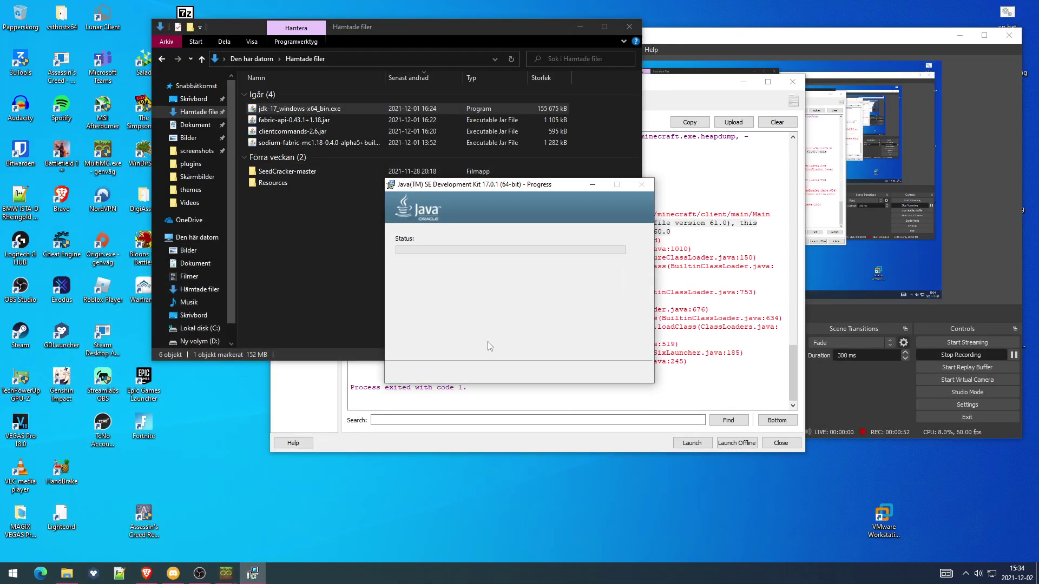
{"action": "left_click", "coordinate": [90, 573]}
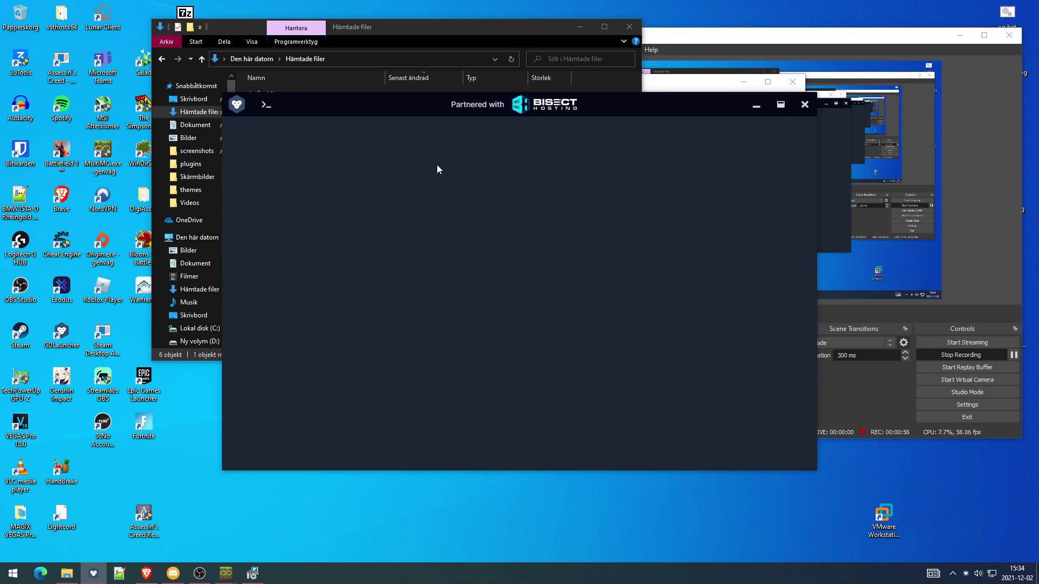
{"action": "left_click", "coordinate": [388, 112]}
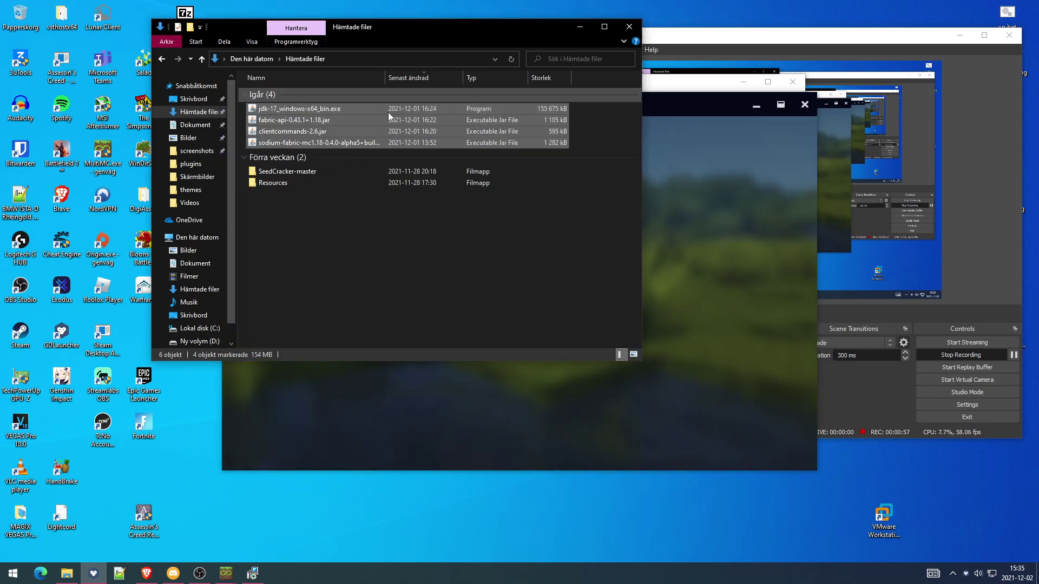
{"action": "left_click", "coordinate": [657, 193]}
{"action": "left_click_drag", "start_coordinate": [650, 102], "coordinate": [884, 372]}
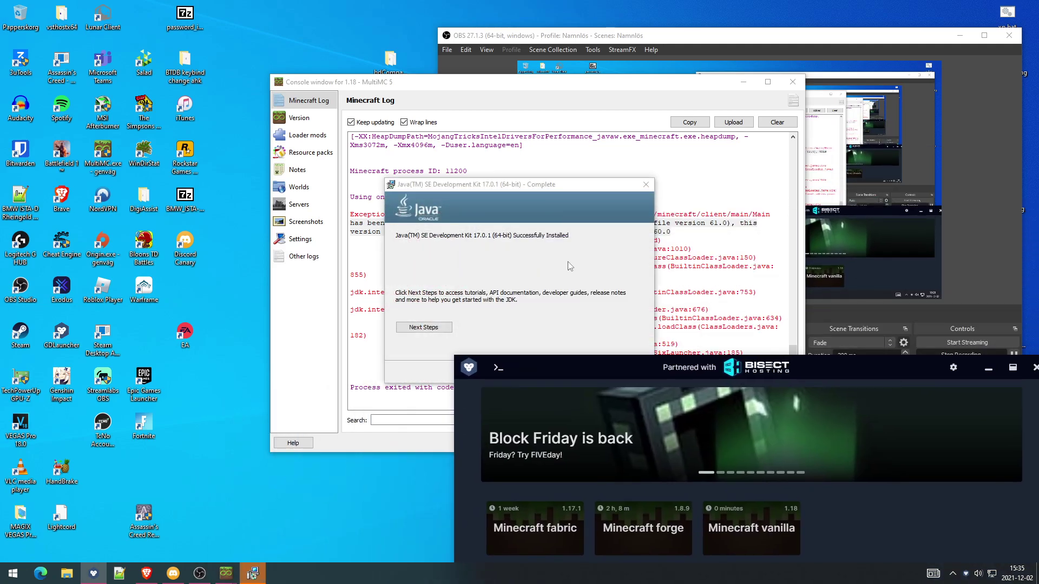
{"action": "left_click", "coordinate": [633, 358]}
{"action": "left_click", "coordinate": [646, 371]}
- In MultiMC's 1.18 instance settings, auto-detect Java and set the installation to version 17.0.1 under C:/Program Files/Java/jdk-17.0.1
{"action": "left_click", "coordinate": [303, 282]}
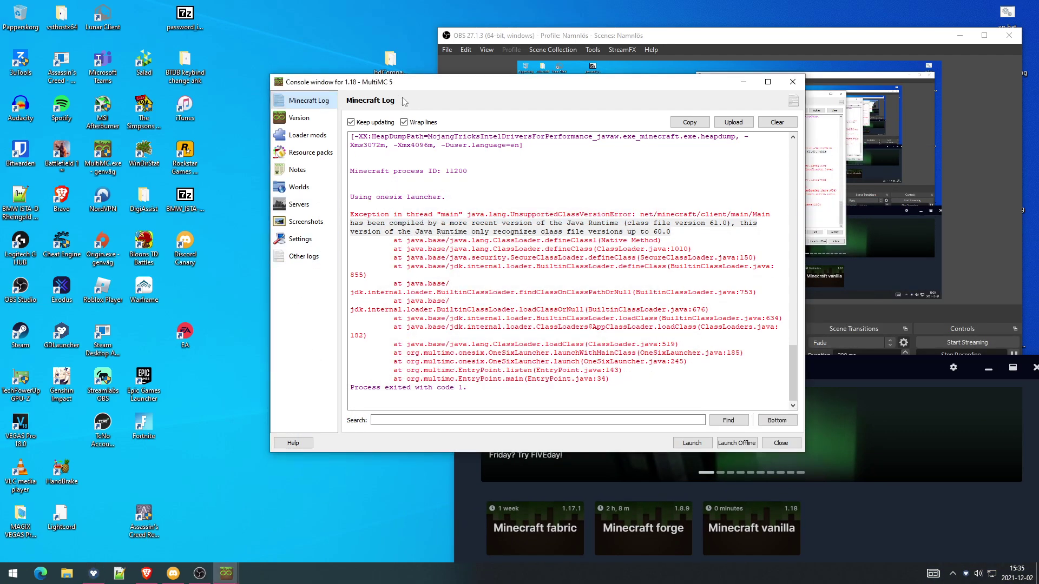
{"action": "left_click", "coordinate": [301, 241]}
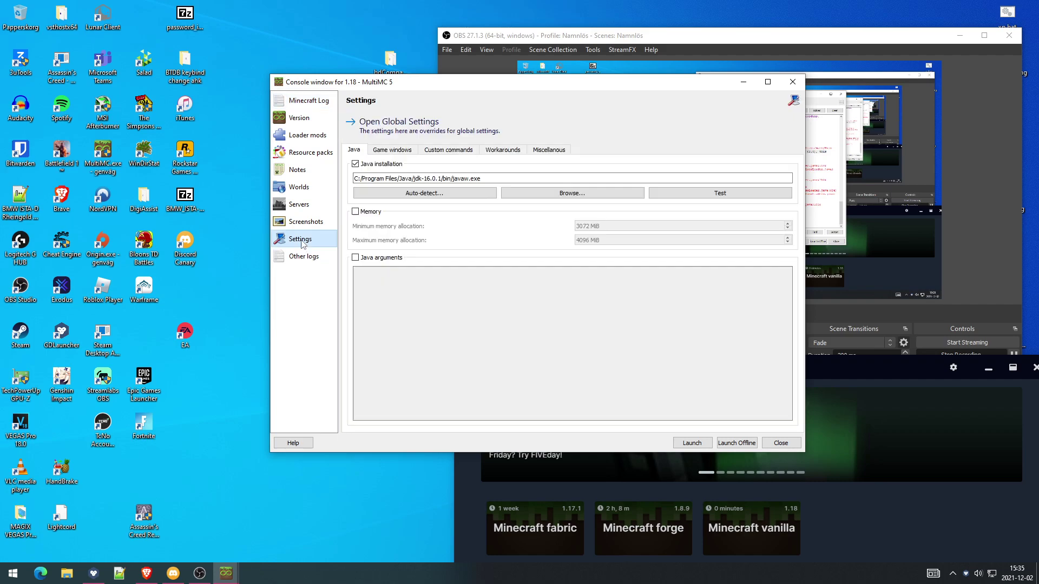
{"action": "left_click", "coordinate": [439, 195]}
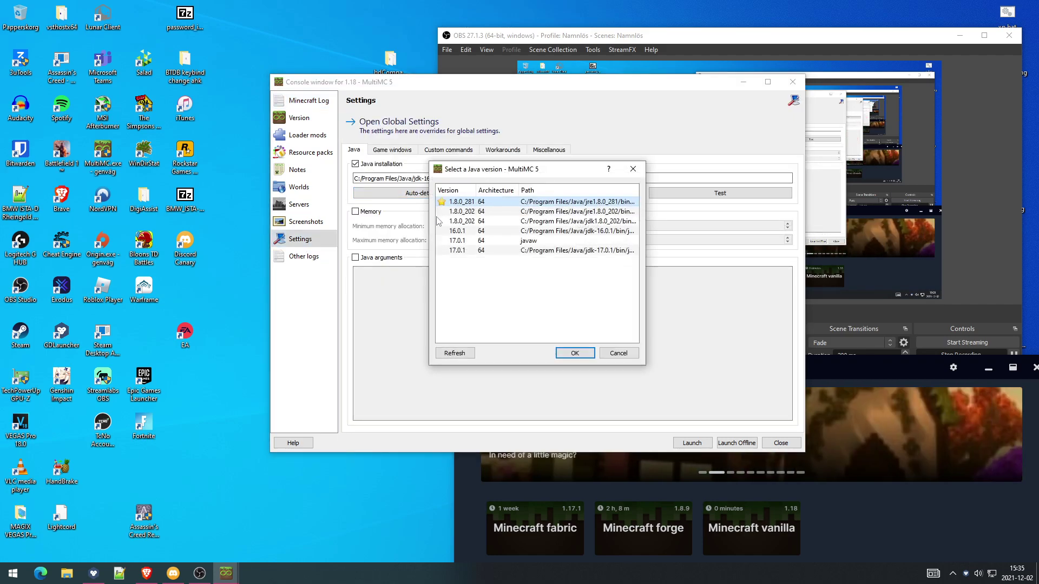
{"action": "left_click", "coordinate": [479, 250]}
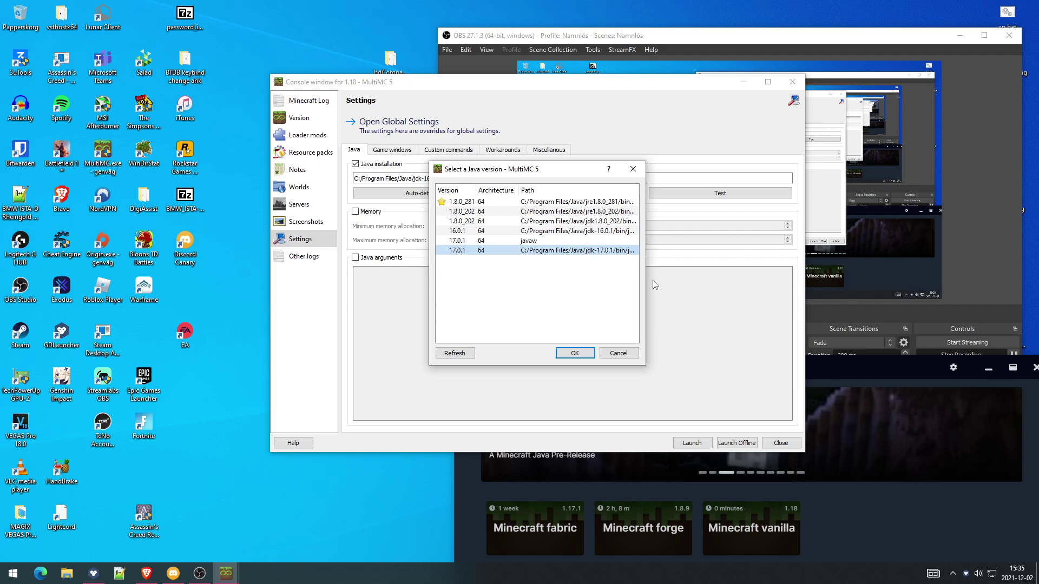
{"action": "left_click", "coordinate": [567, 354]}
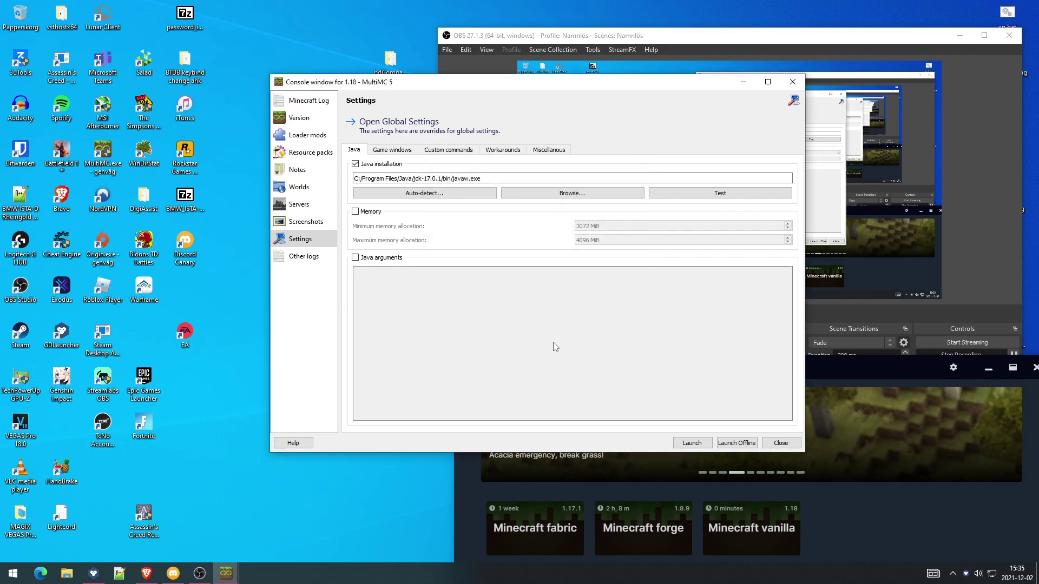
- Review the 1.18 instance's version components, loader mods, resource packs, worlds, screenshots, Java settings and Minecraft log
{"action": "left_click", "coordinate": [308, 134]}
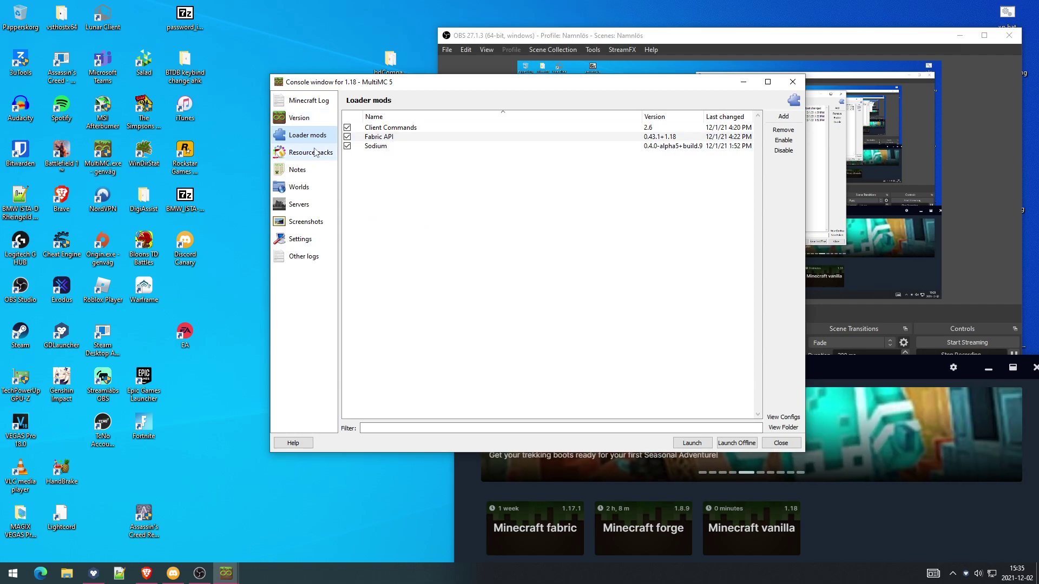
{"action": "left_click", "coordinate": [298, 117]}
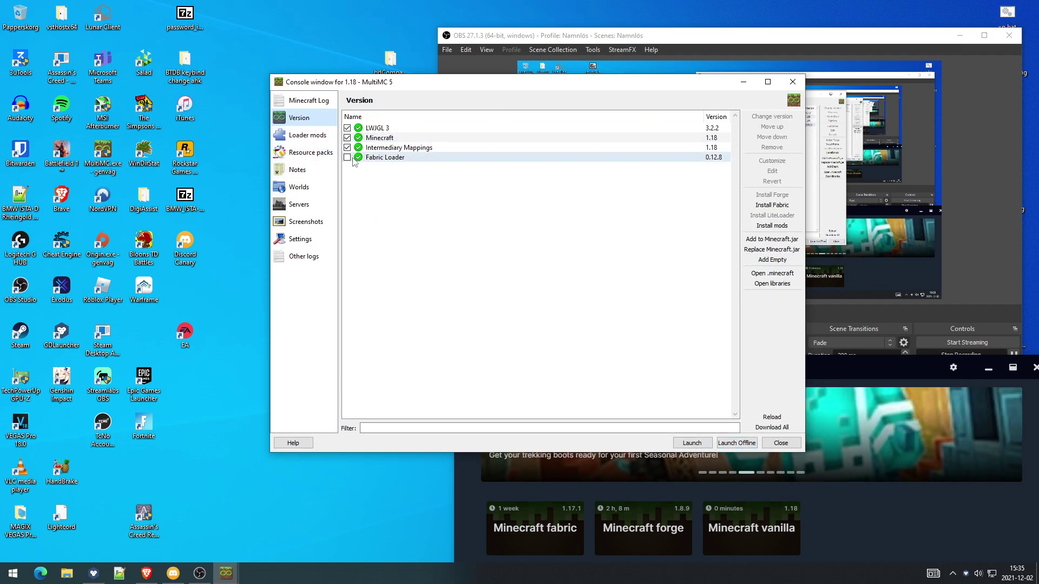
{"action": "left_click", "coordinate": [390, 157]}
{"action": "left_click", "coordinate": [307, 135]}
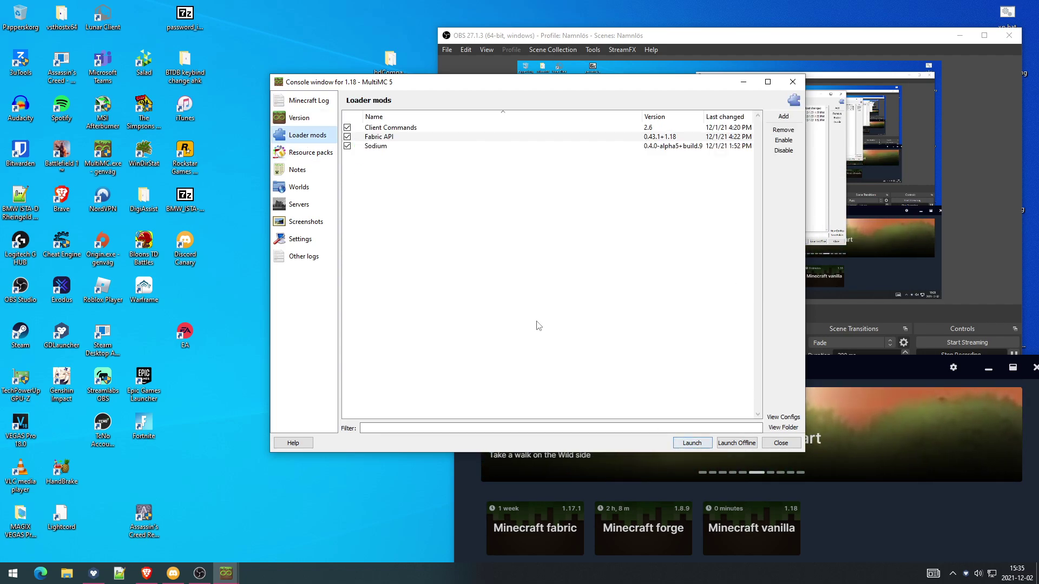
{"action": "left_click", "coordinate": [311, 152]}
{"action": "left_click", "coordinate": [298, 187]}
{"action": "left_click", "coordinate": [301, 222]}
{"action": "left_click", "coordinate": [301, 238]}
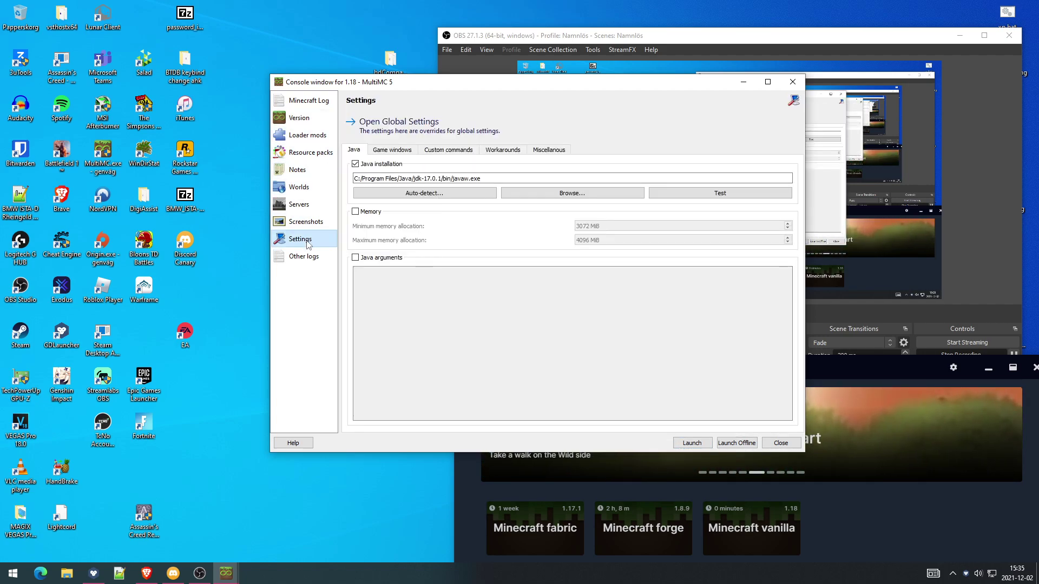
{"action": "left_click", "coordinate": [298, 117]}
{"action": "left_click", "coordinate": [309, 101]}
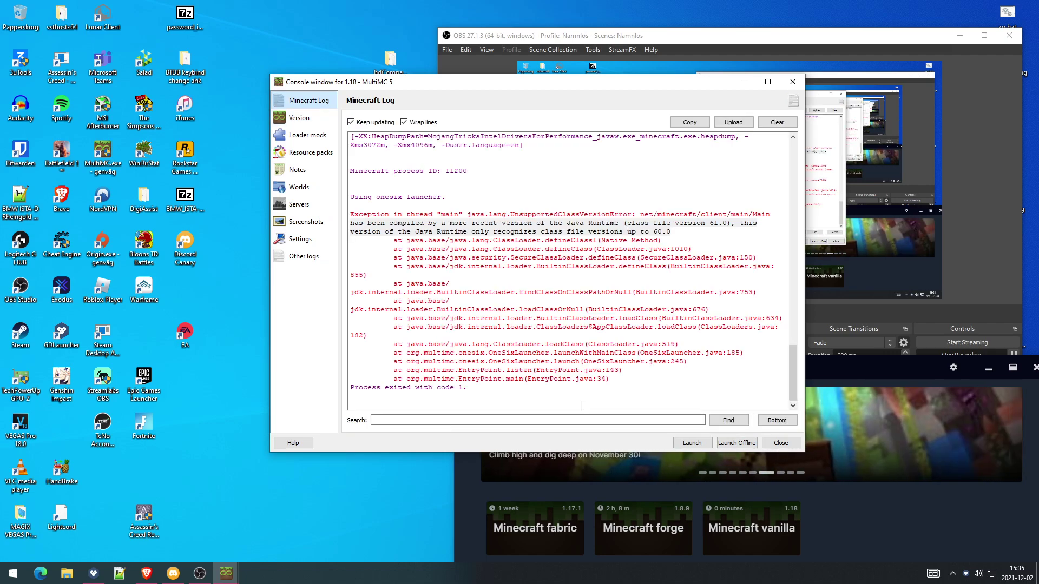
- Launch the 1.18 instance to test the Java change, and close the game and its console window
{"action": "left_click", "coordinate": [703, 443]}
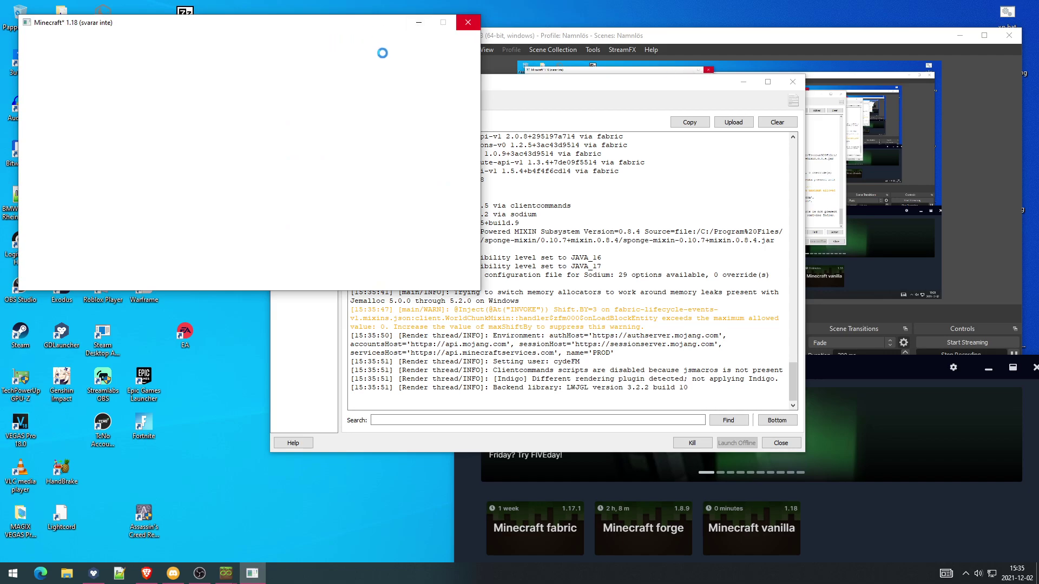
{"action": "left_click", "coordinate": [468, 22]}
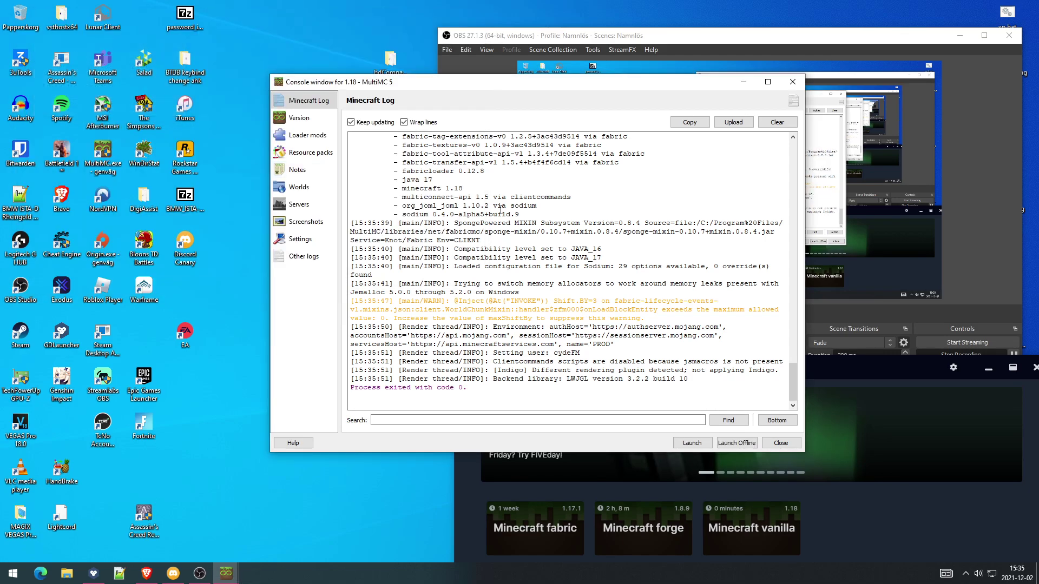
{"action": "left_click", "coordinate": [793, 82]}
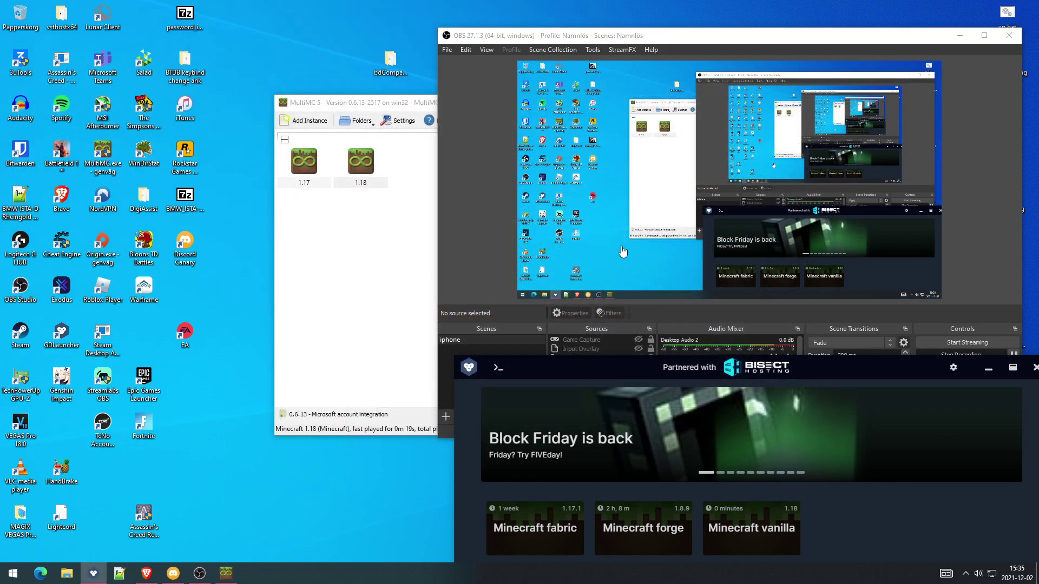
- Switch to GDLauncher and check the custom Java path of the Minecraft vanilla instance, closing the launcher when done
{"action": "left_click_drag", "start_coordinate": [840, 368], "coordinate": [635, 107]}
{"action": "right_click", "coordinate": [514, 277]}
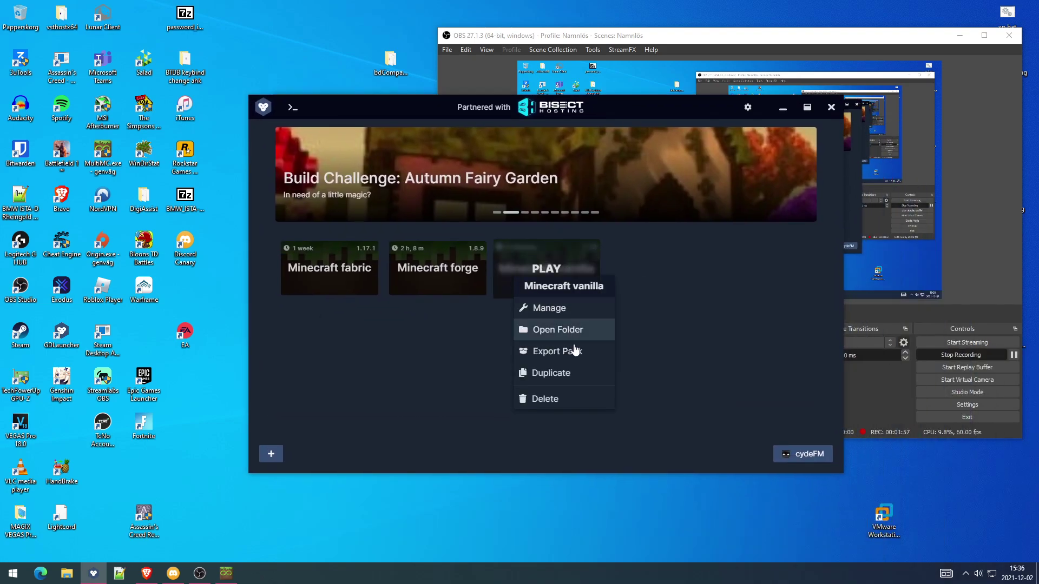
{"action": "left_click", "coordinate": [557, 308]}
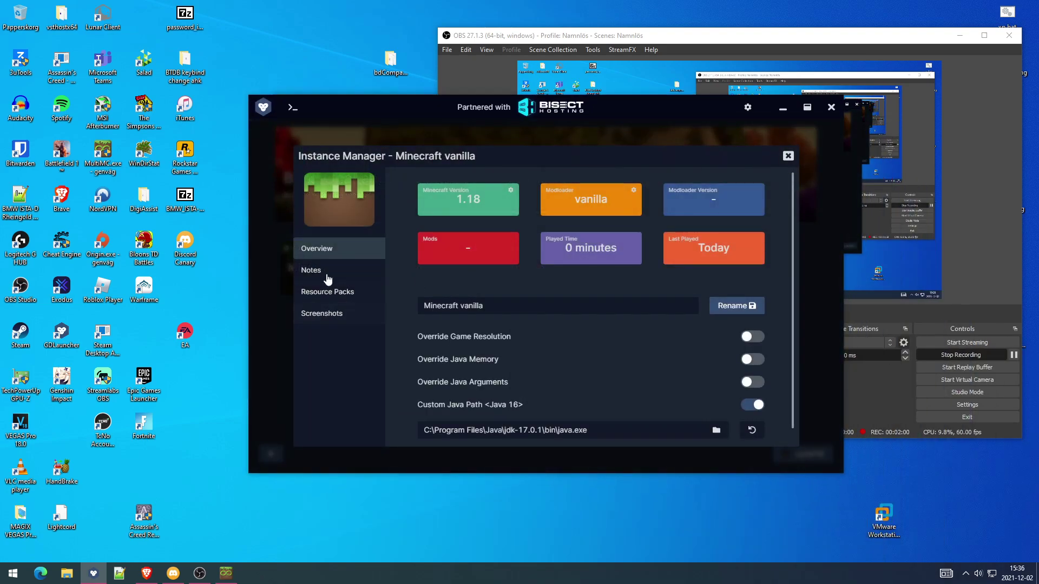
{"action": "scroll", "coordinate": [503, 357], "scroll_direction": "down", "scroll_amount": 1}
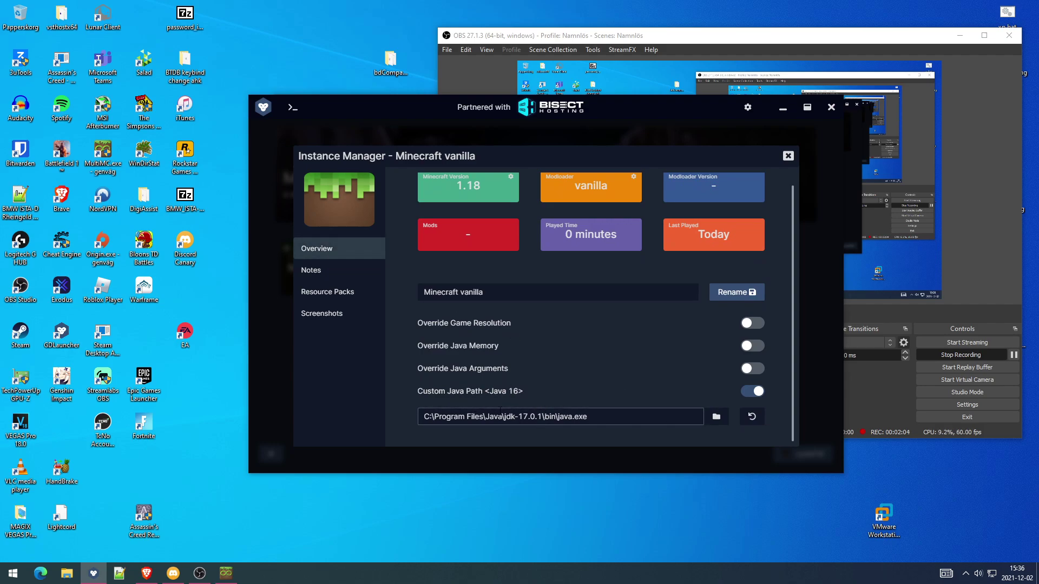
{"action": "left_click", "coordinate": [788, 156]}
{"action": "left_click", "coordinate": [806, 106]}
{"action": "left_click", "coordinate": [1026, 9]}
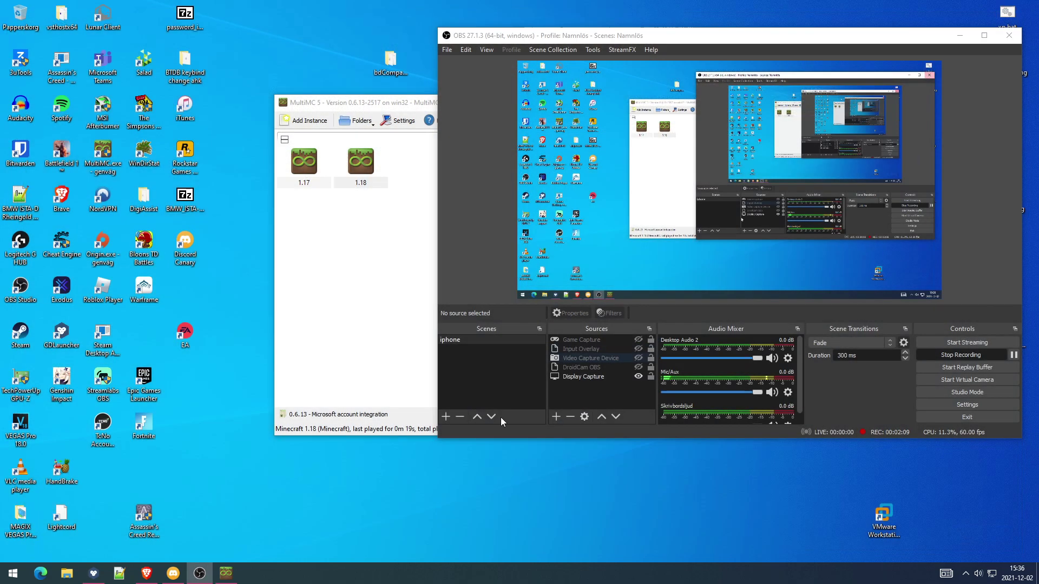
- Switch to the Brave browser and search the web for "change java version minecraft" in a new tab
{"action": "key", "text": "Return"}
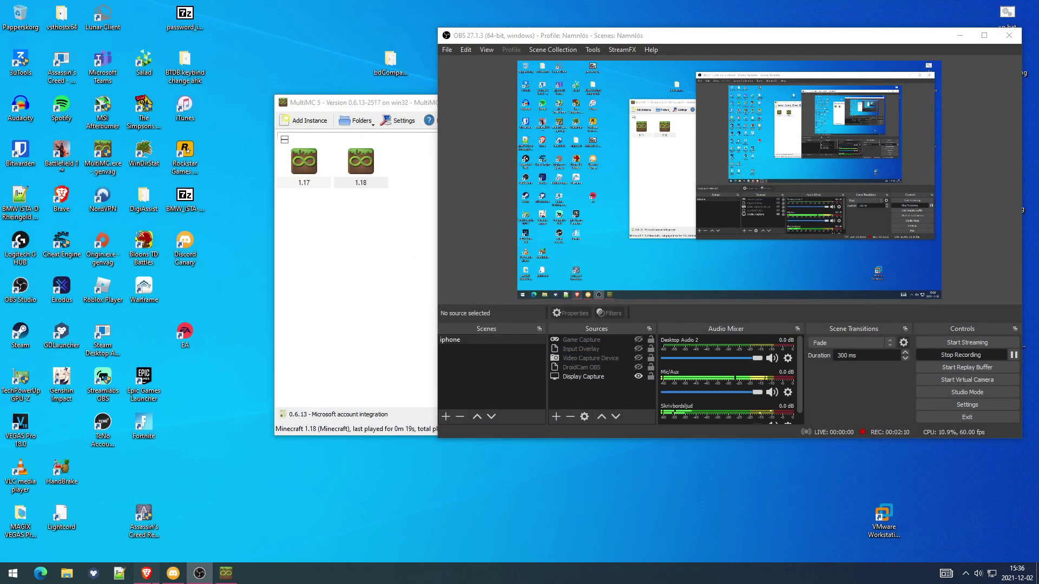
{"action": "left_click", "coordinate": [146, 573]}
{"action": "left_click", "coordinate": [272, 9]}
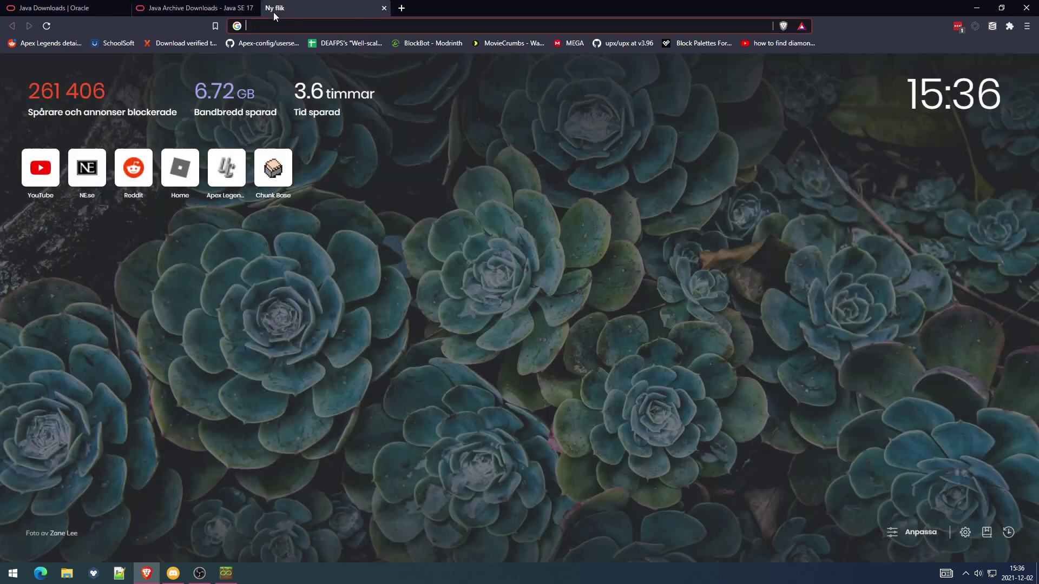
{"action": "type", "text": "m"}
{"action": "key", "text": "BackSpace"}
{"action": "key", "text": "BackSpace"}
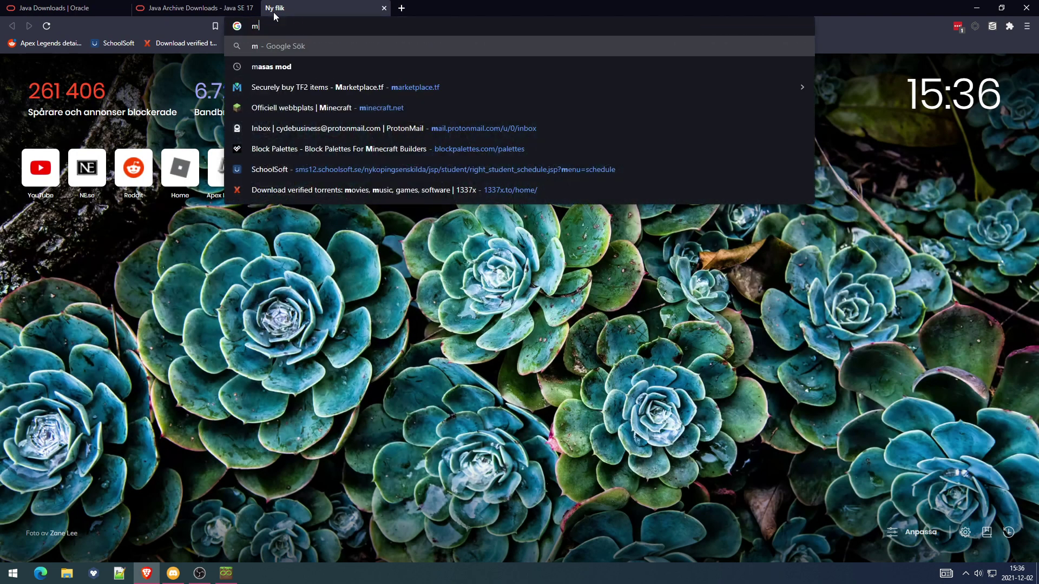
{"action": "type", "text": "change "}
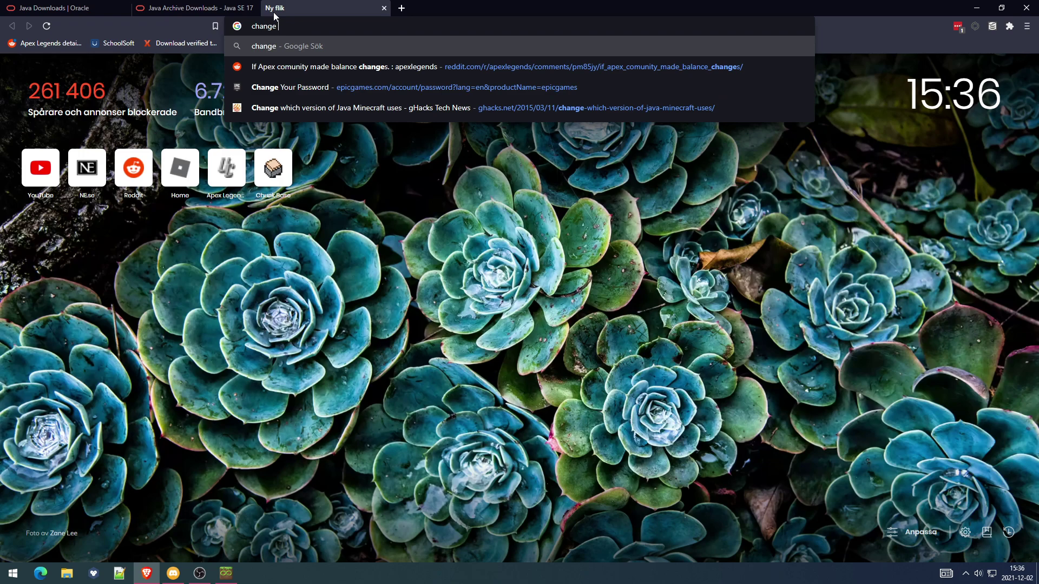
{"action": "type", "text": "java ver"}
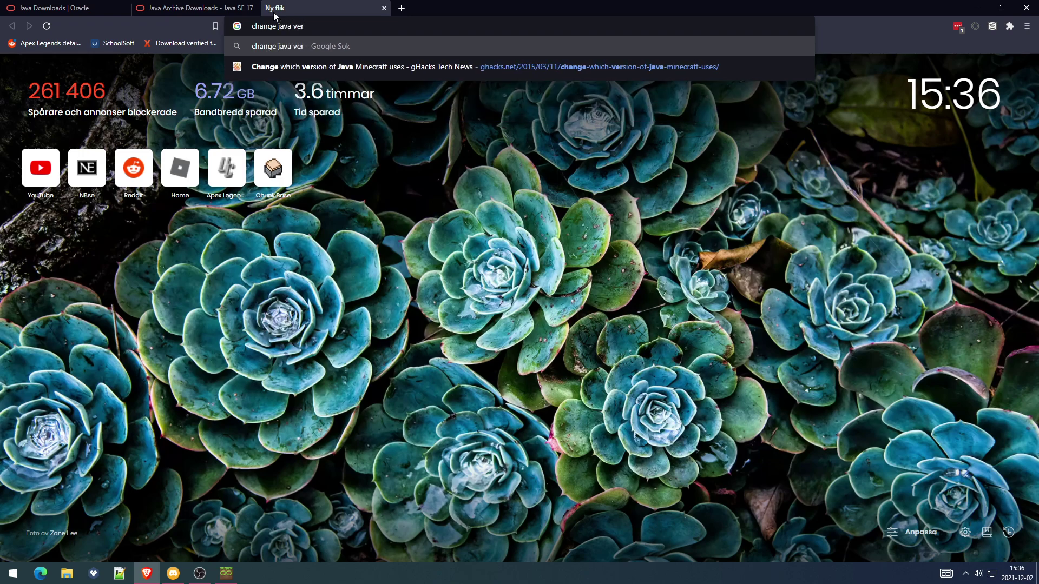
{"action": "type", "text": "sion minecraft"}
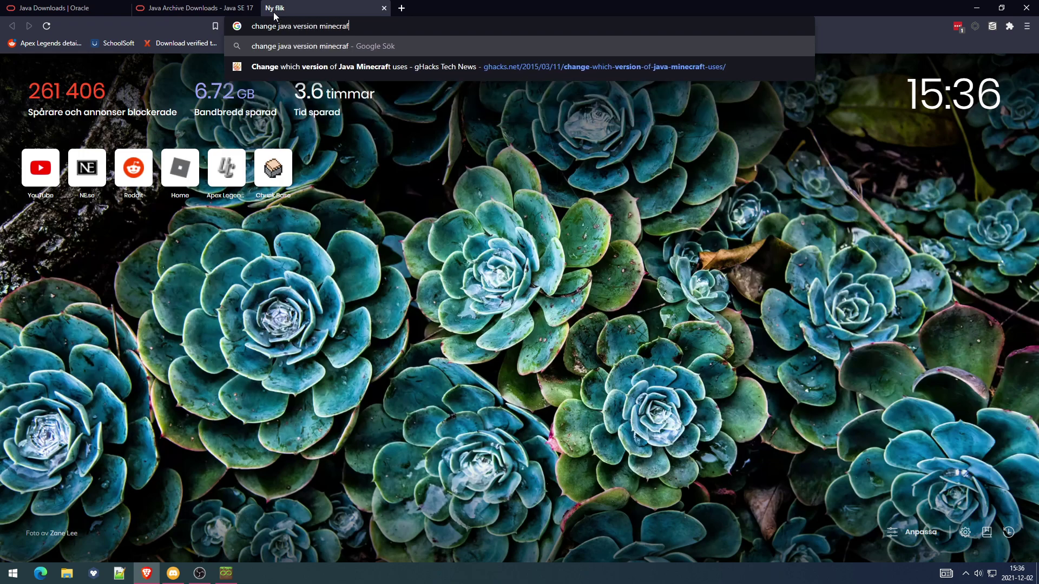
{"action": "key", "text": "Return"}
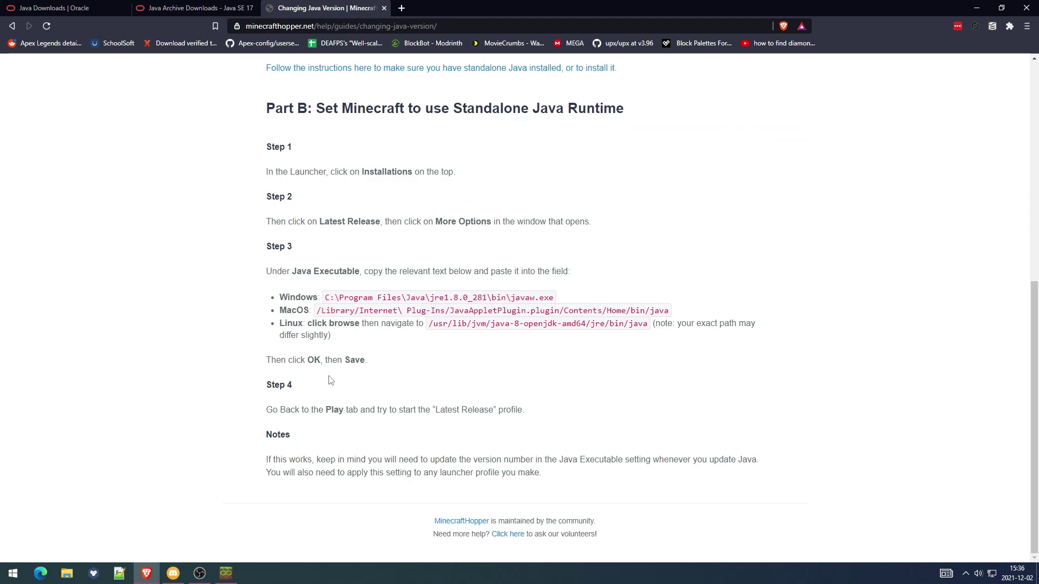
- Go back from the MinecraftHopper guide to the search results and open the Minecraft Wiki's Tutorials/Update Java page
{"action": "key", "text": "alt+Left"}
{"action": "scroll", "coordinate": [220, 352], "scroll_direction": "down", "scroll_amount": 2}
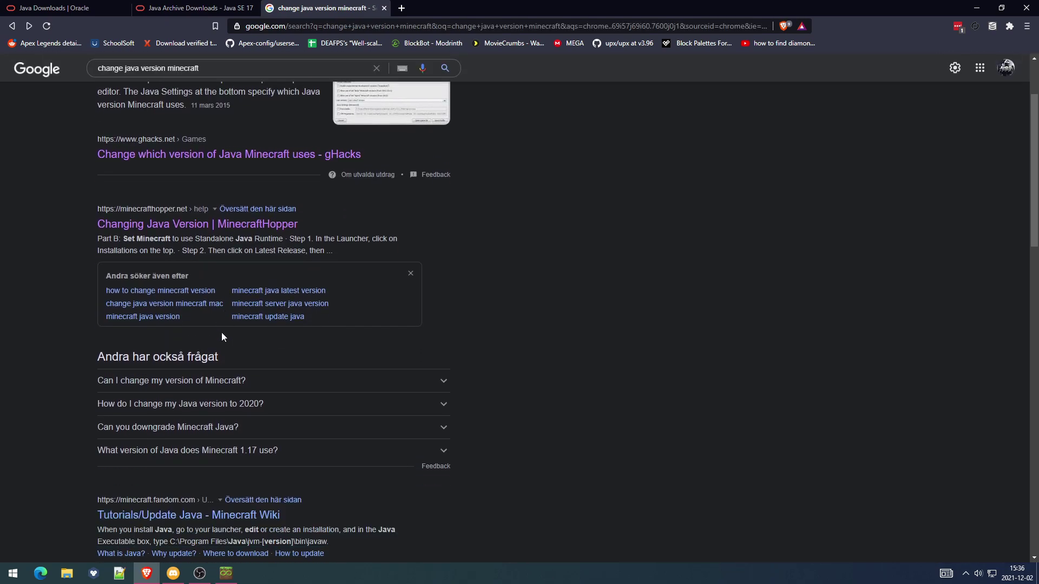
{"action": "scroll", "coordinate": [222, 336], "scroll_direction": "down", "scroll_amount": 3}
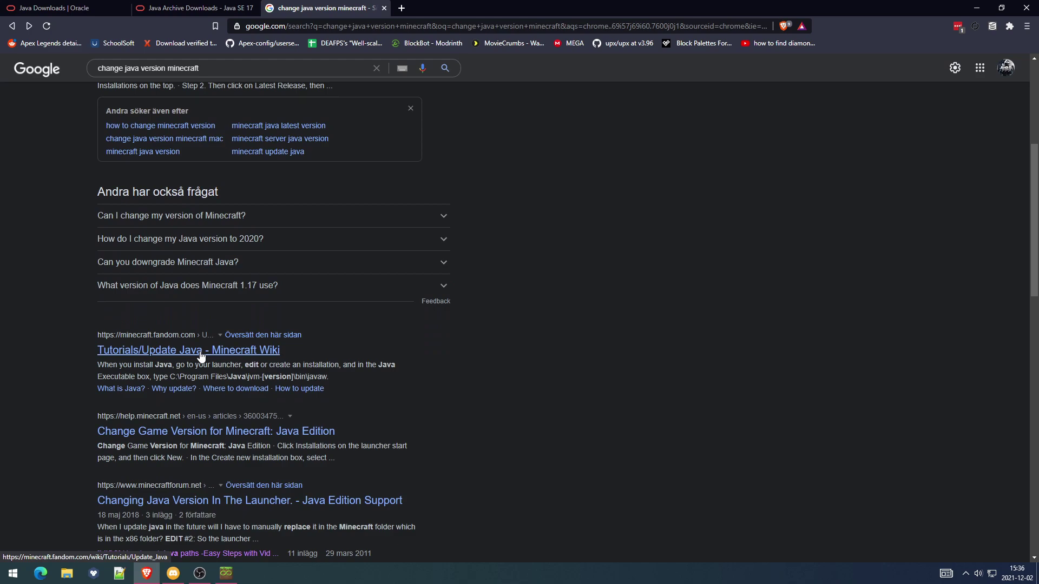
{"action": "left_click", "coordinate": [203, 352]}
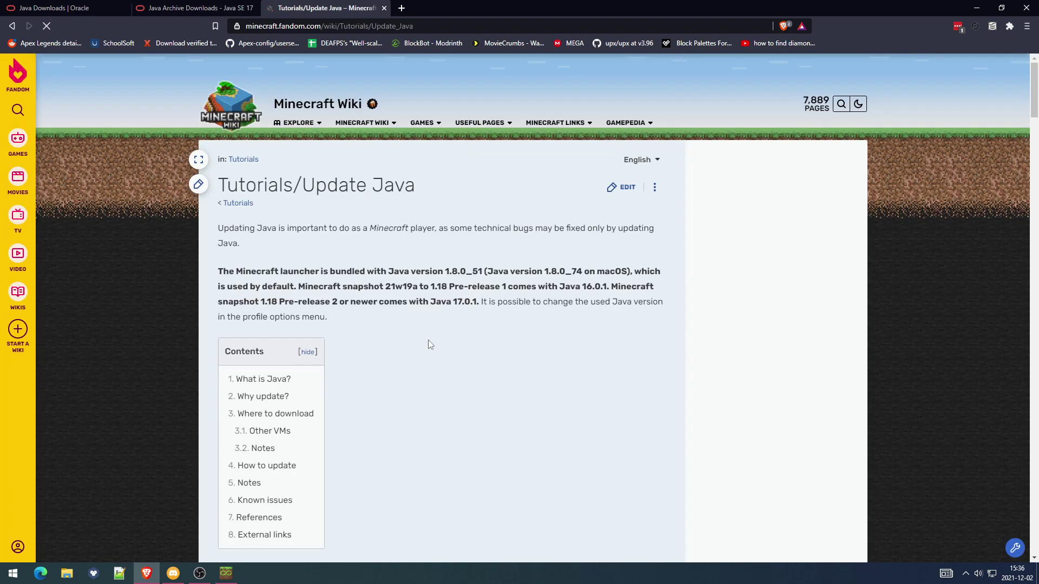
- Read the wiki page's introduction on bundled Java versions and its "How to update" instructions for the Java Executable path
{"action": "scroll", "coordinate": [431, 348], "scroll_direction": "down", "scroll_amount": 7}
{"action": "scroll", "coordinate": [430, 348], "scroll_direction": "down", "scroll_amount": 4}
{"action": "scroll", "coordinate": [434, 353], "scroll_direction": "up", "scroll_amount": 10}
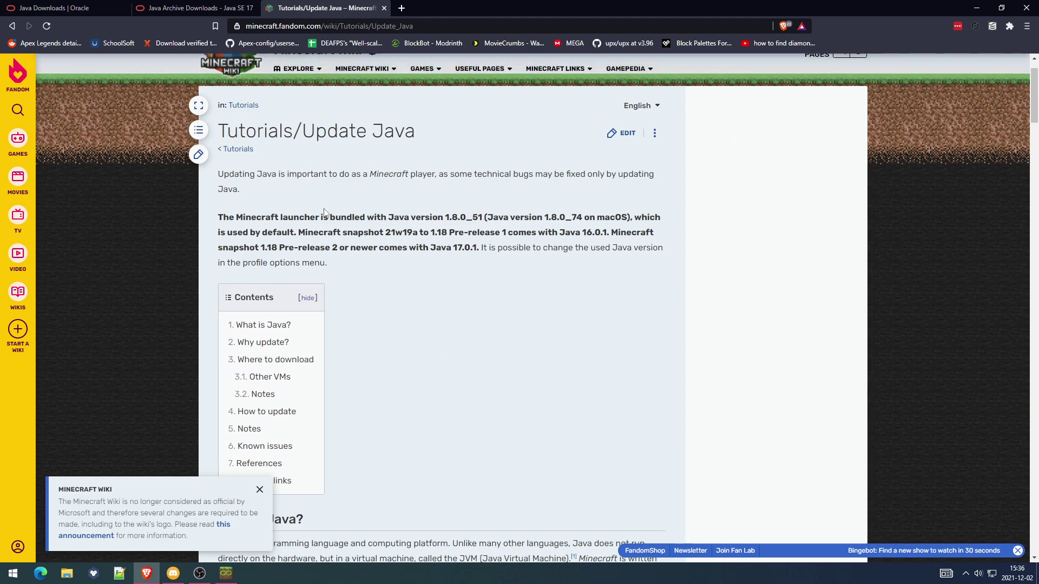
{"action": "left_click_drag", "start_coordinate": [449, 218], "coordinate": [582, 218]}
{"action": "scroll", "coordinate": [573, 259], "scroll_direction": "down", "scroll_amount": 16}
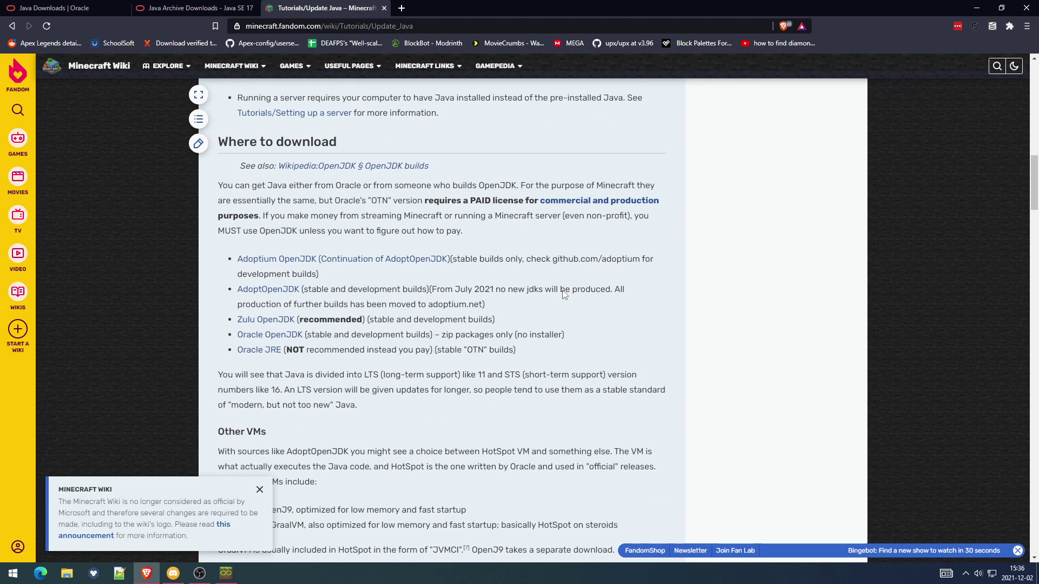
{"action": "scroll", "coordinate": [563, 293], "scroll_direction": "down", "scroll_amount": 10}
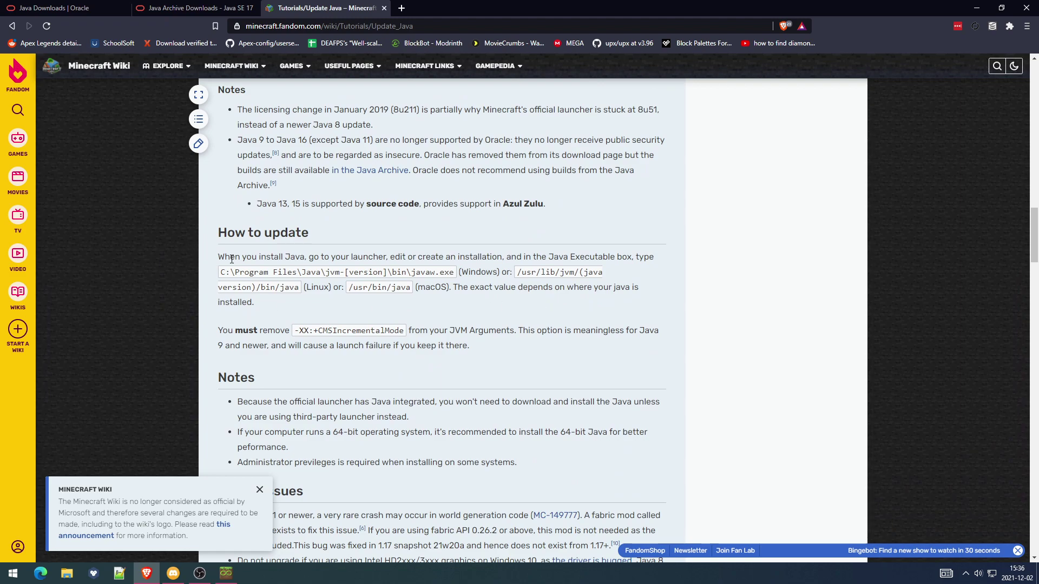
{"action": "left_click_drag", "start_coordinate": [231, 259], "coordinate": [597, 352]}
{"action": "left_click", "coordinate": [597, 352]}
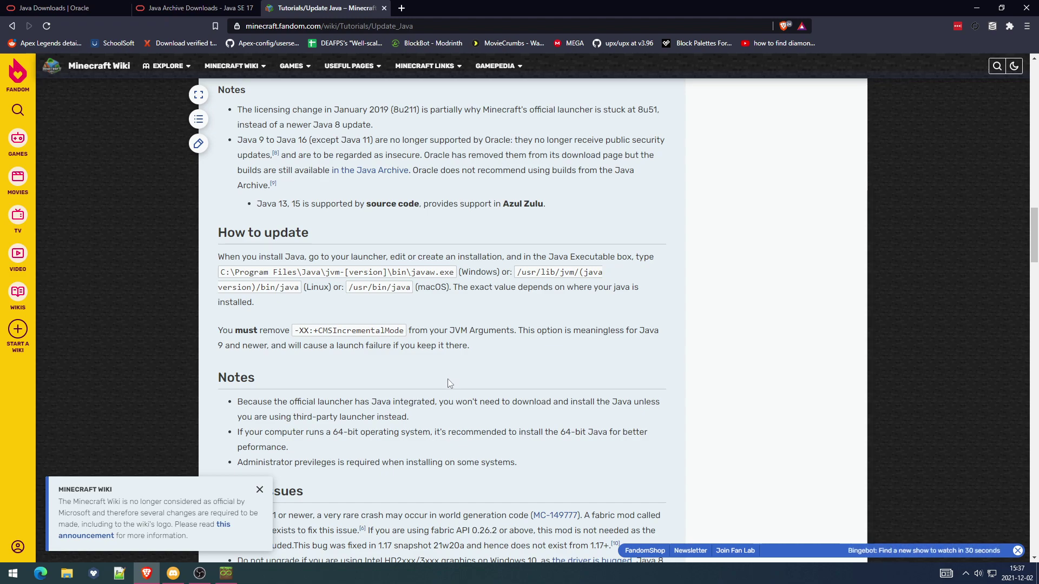
- Review the wiki page's Notes and Known issues sections, and minimize the browser when done
{"action": "scroll", "coordinate": [447, 379], "scroll_direction": "down", "scroll_amount": 2}
{"action": "scroll", "coordinate": [438, 384], "scroll_direction": "down", "scroll_amount": 2}
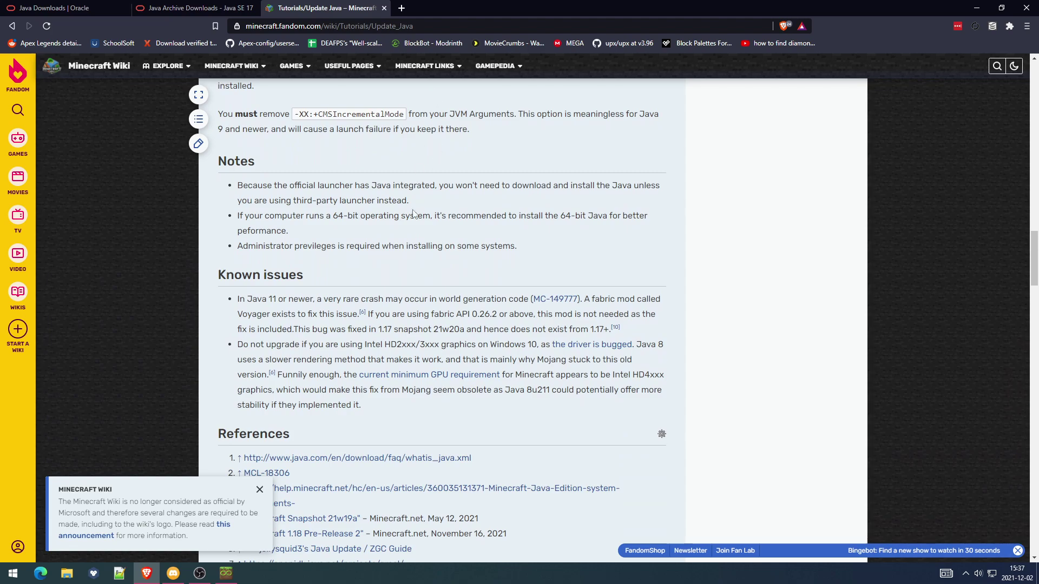
{"action": "scroll", "coordinate": [297, 425], "scroll_direction": "down", "scroll_amount": 14}
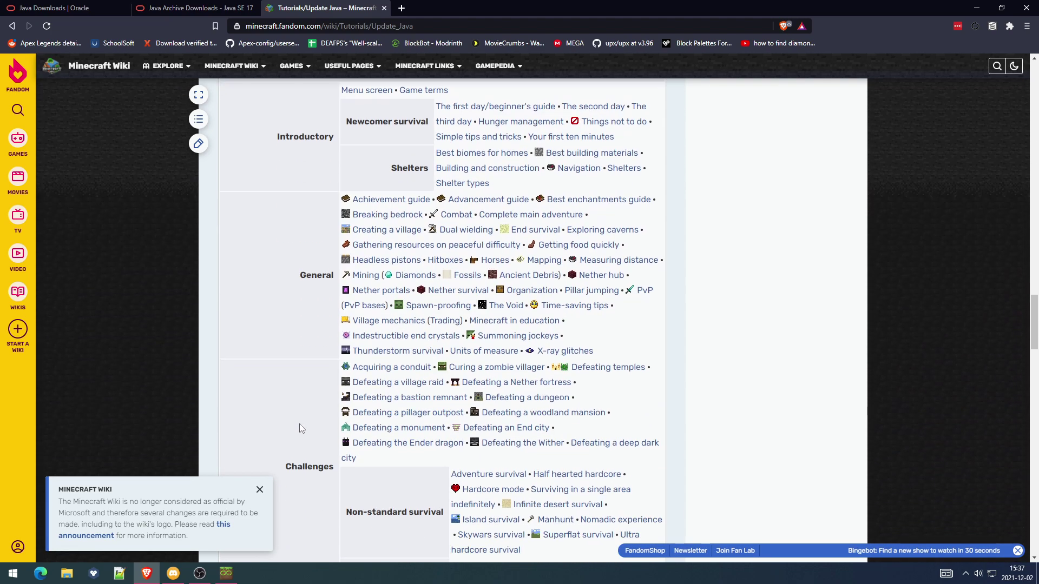
{"action": "scroll", "coordinate": [442, 256], "scroll_direction": "up", "scroll_amount": 12}
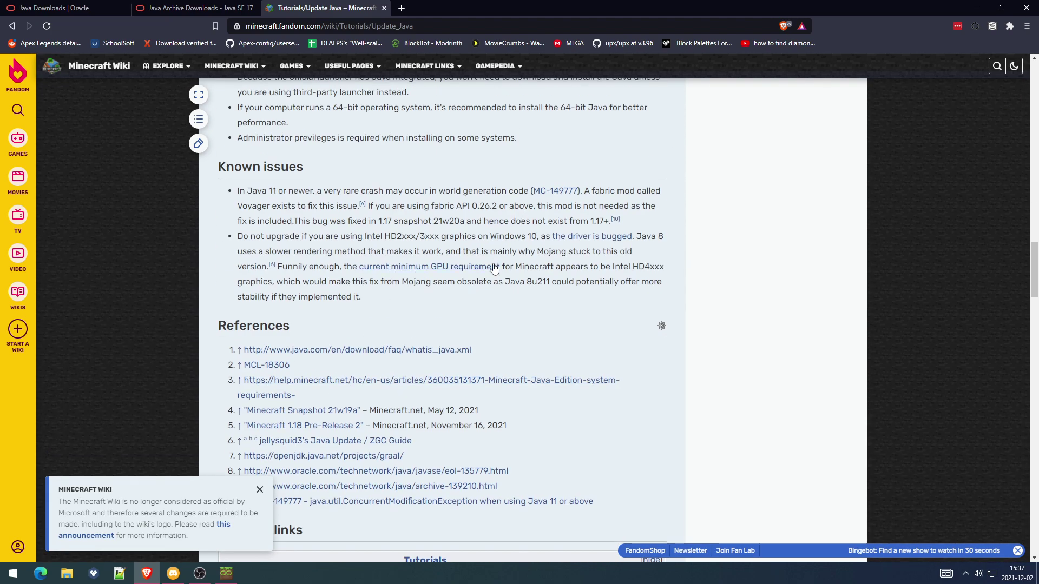
{"action": "scroll", "coordinate": [489, 277], "scroll_direction": "up", "scroll_amount": 4}
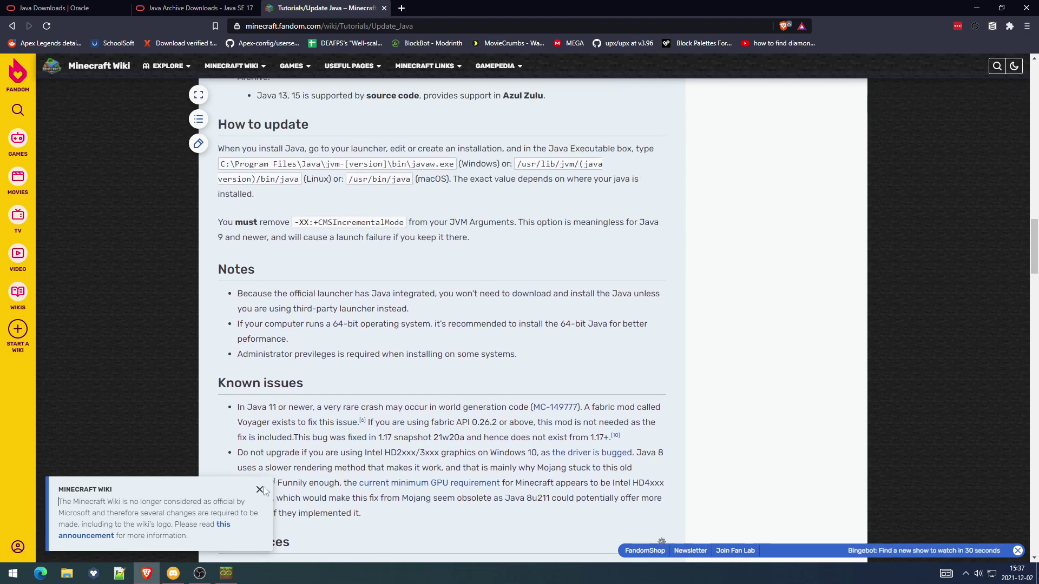
{"action": "left_click", "coordinate": [970, 6]}
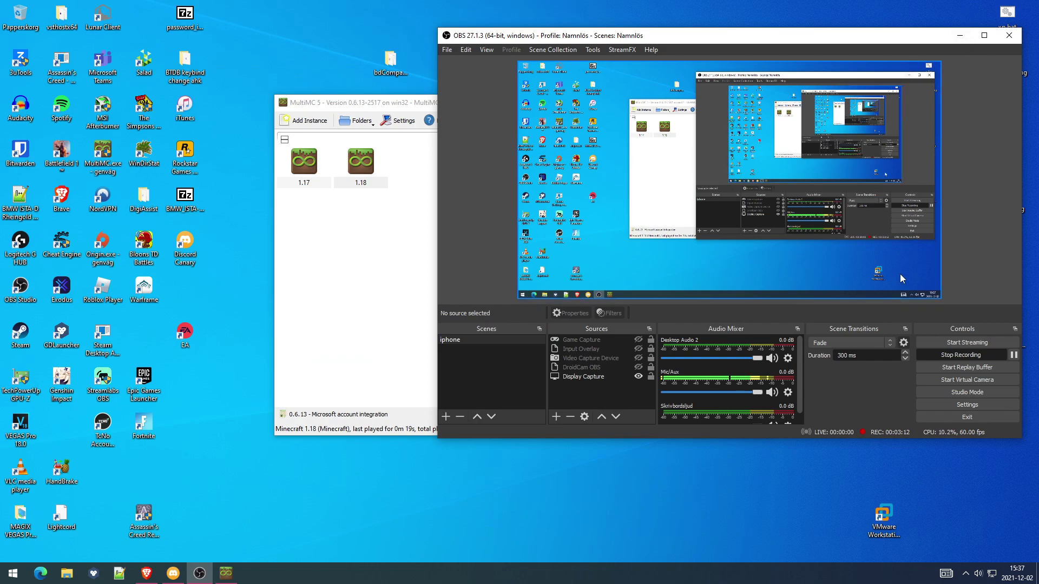